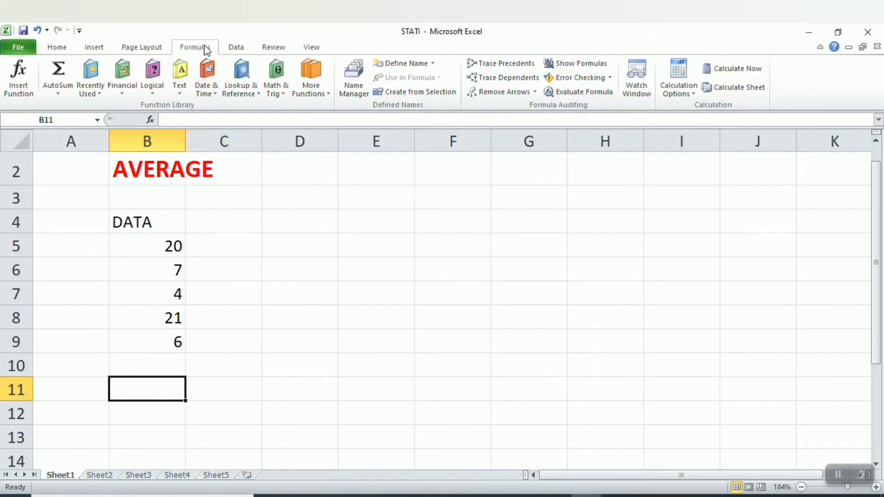
Insert the AVERAGE function into cell B11 from the Statistical category.
left_click(14, 81)
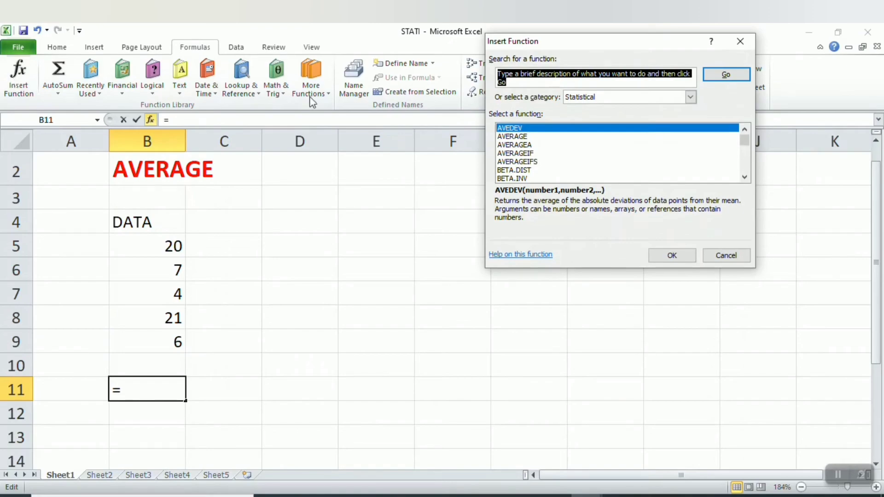
left_click(580, 146)
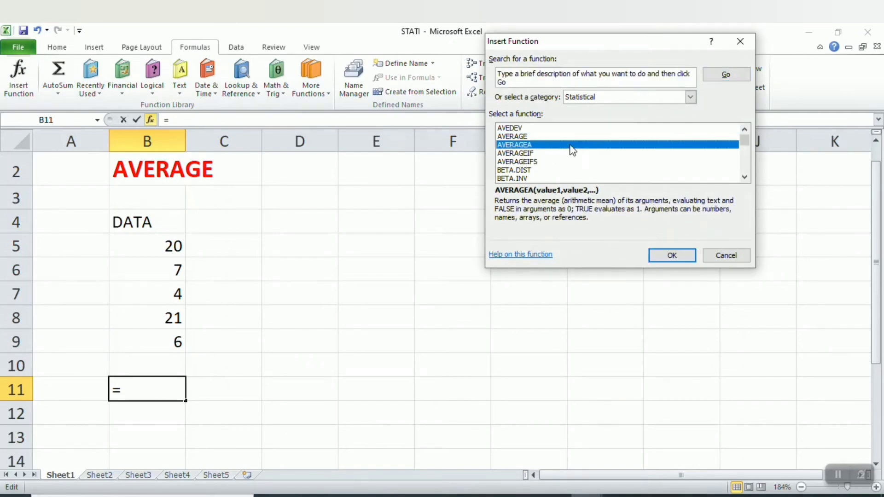
left_click(659, 98)
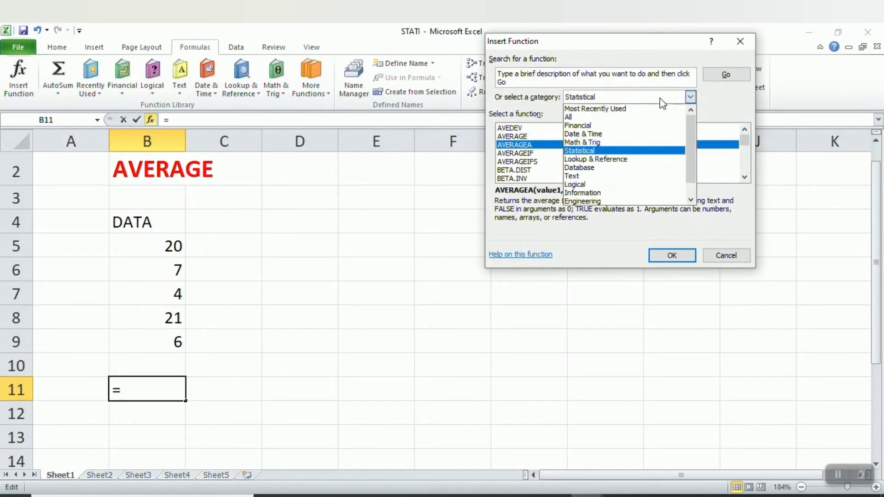
left_click(630, 153)
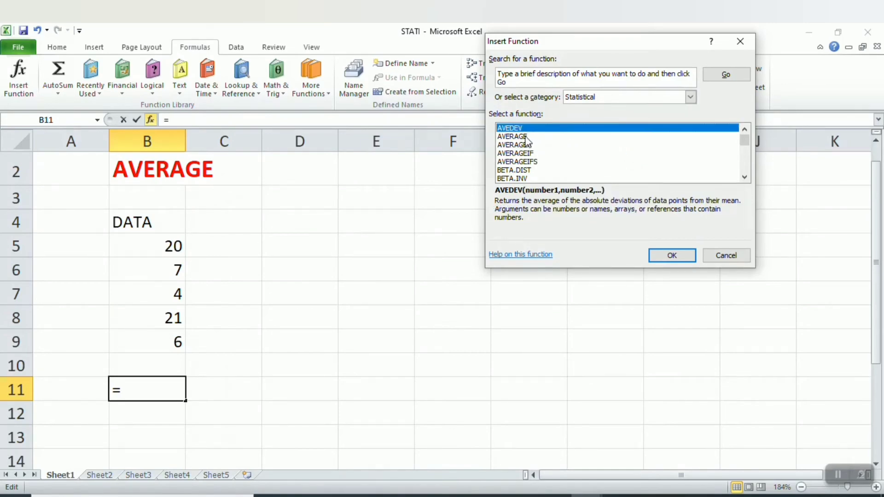
left_click(526, 145)
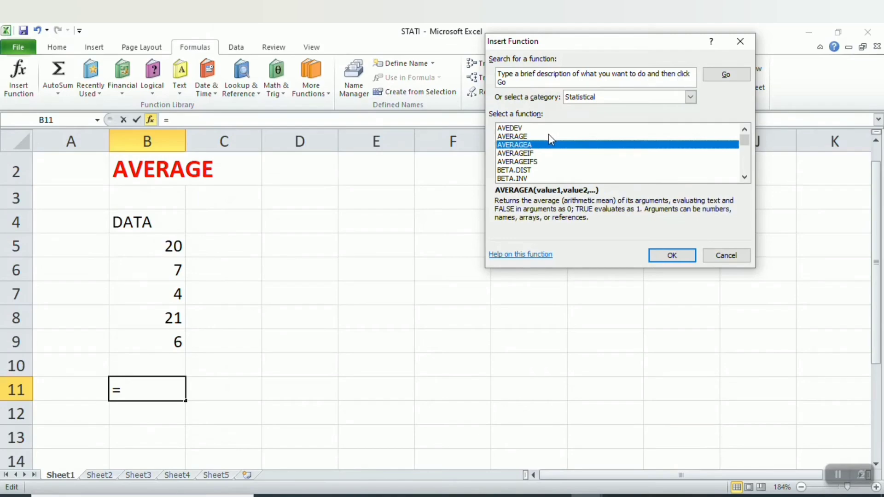
left_click(548, 136)
double_click(544, 138)
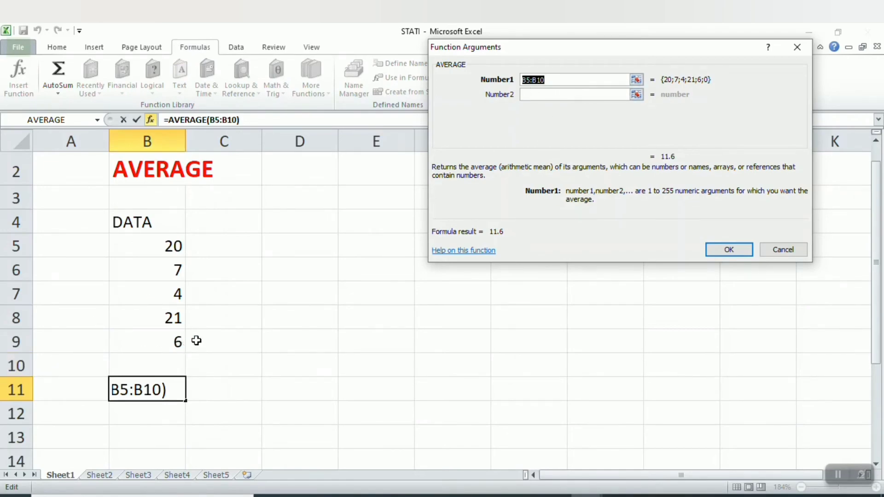
Set the AVERAGE argument range to B5:B9 and confirm the formula.
left_click(557, 79)
key("BackSpace")
key("BackSpace")
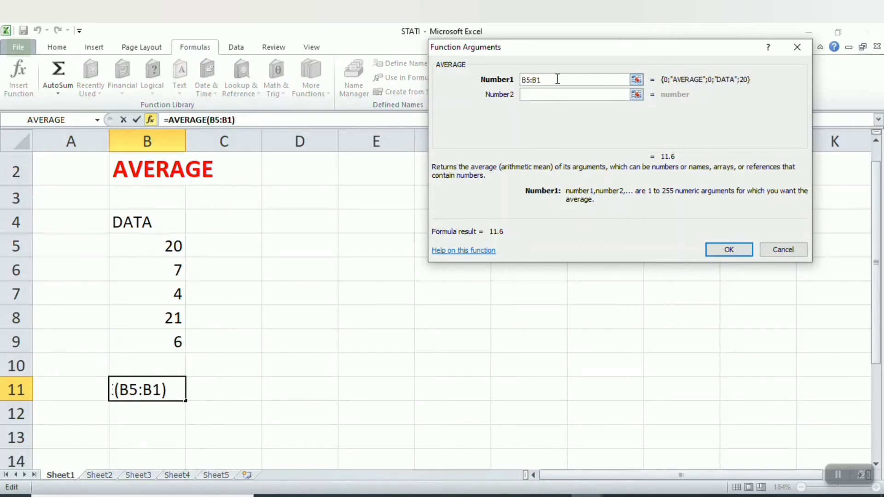
type("9")
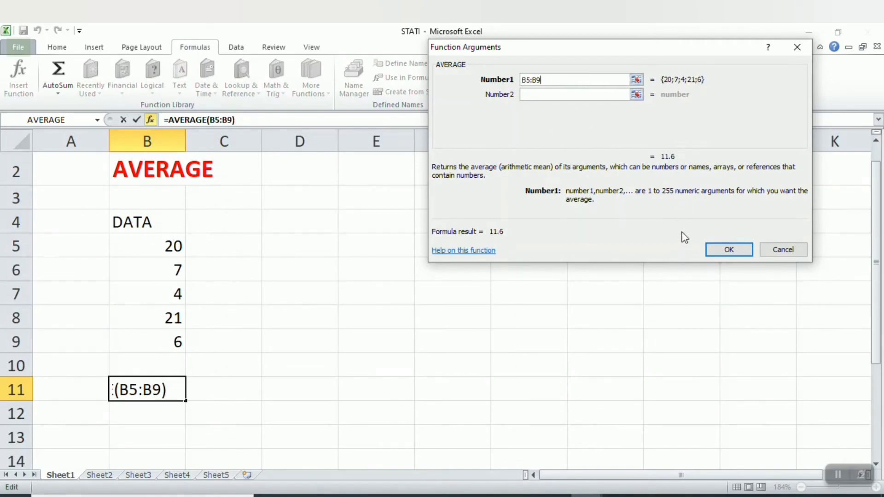
left_click(721, 254)
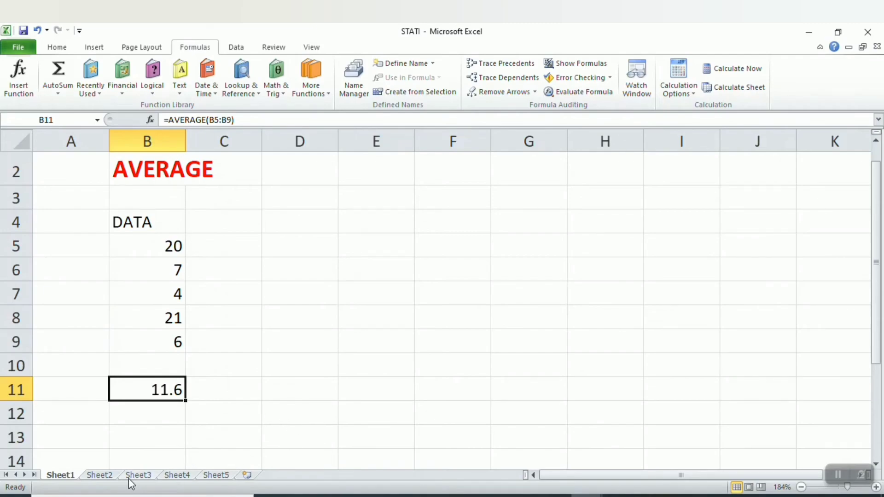
On Sheet2, insert the MEDIAN function in cell B10 over the range B5:B9.
left_click(100, 476)
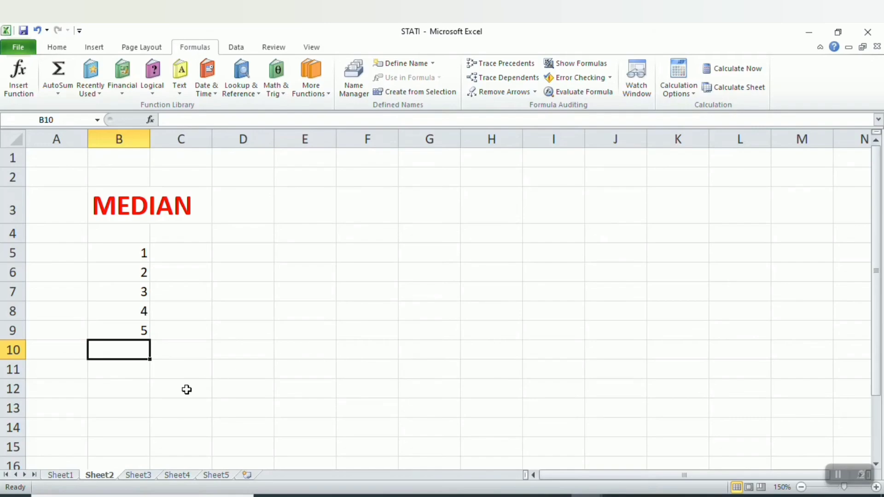
left_click(143, 377)
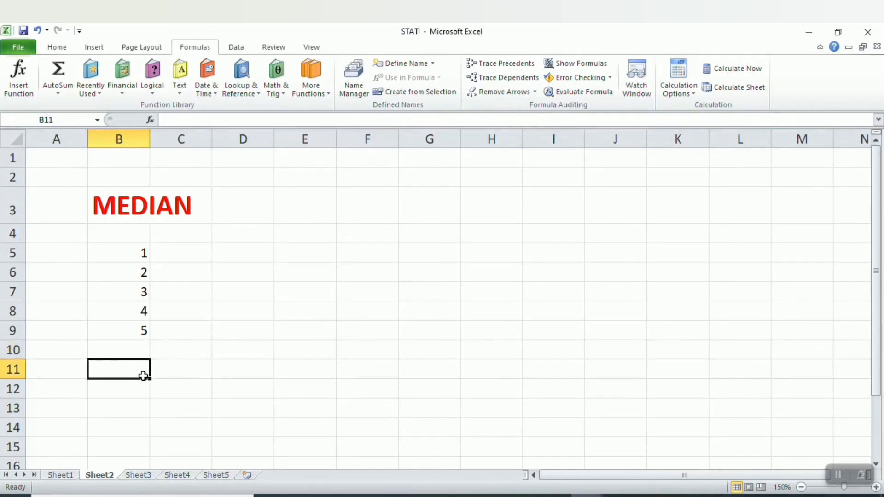
left_click(143, 351)
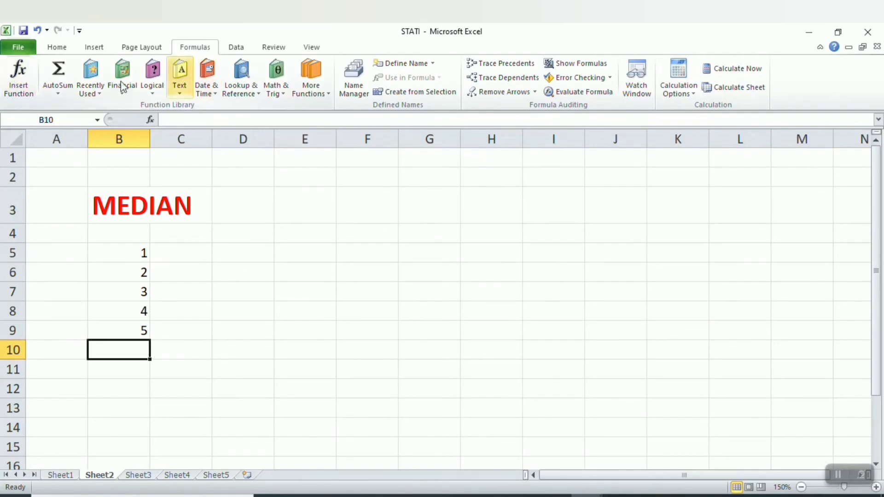
left_click(32, 86)
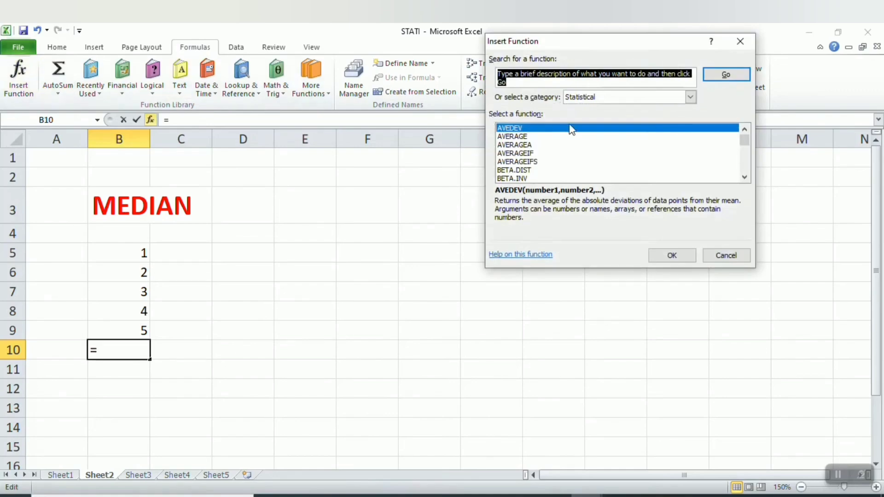
left_click(536, 161)
key("m")
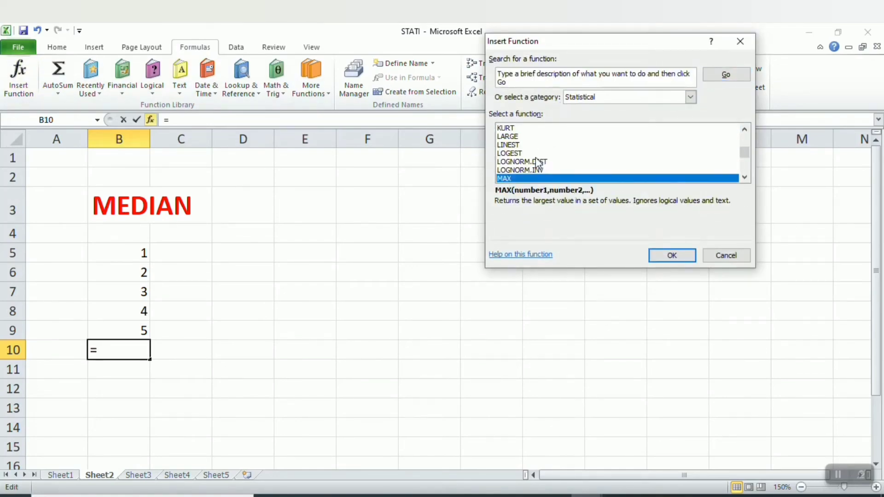
key("Down")
key("Down")
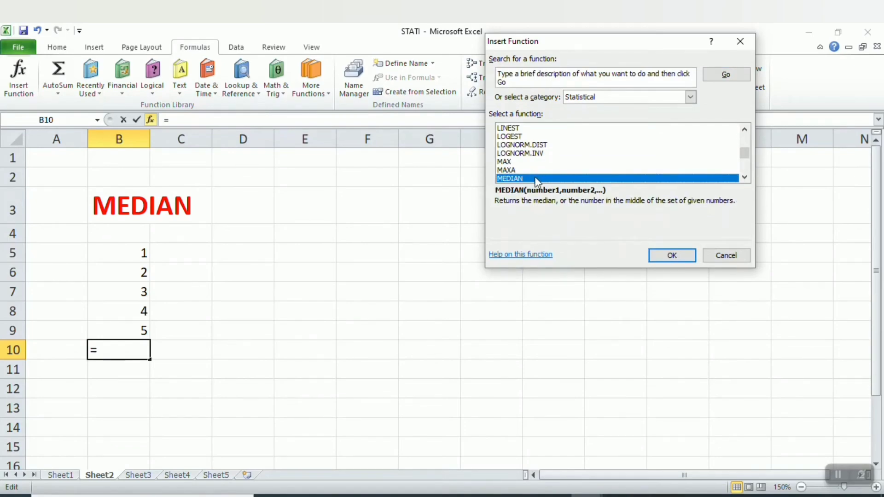
key("Return")
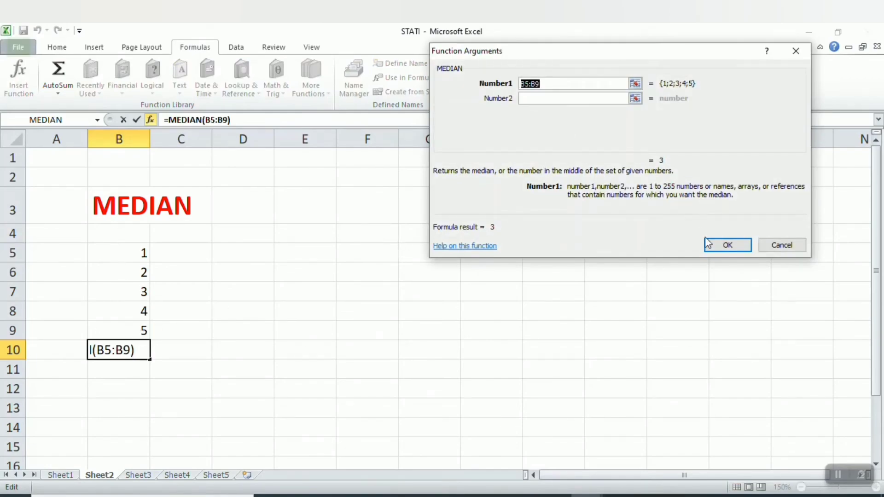
left_click(718, 249)
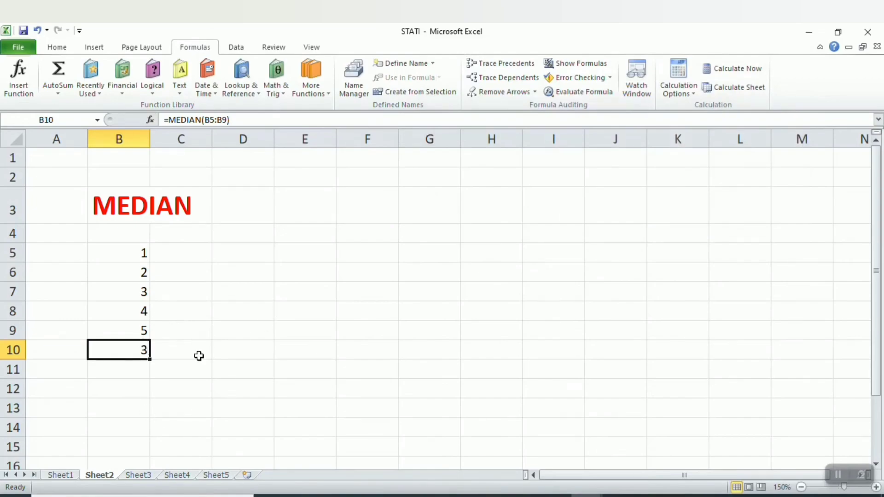
On Sheet3, insert the STDEV.P function in cell B10 over the range B5:B9.
left_click(137, 477)
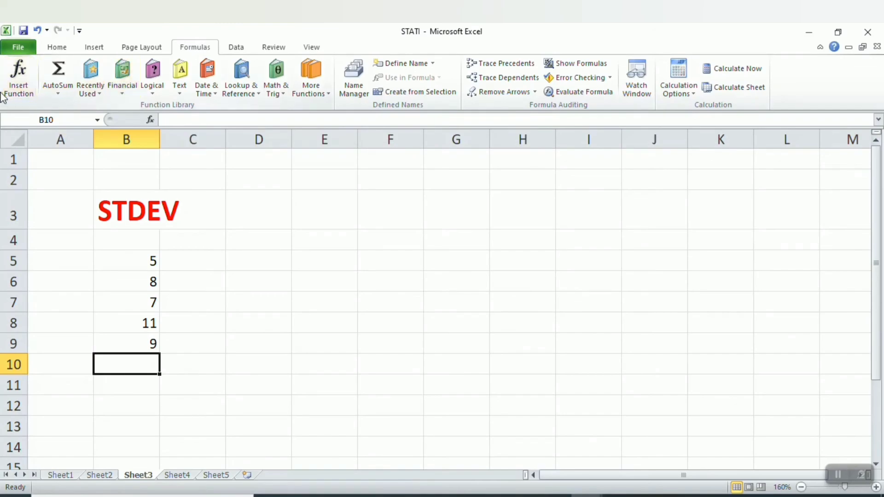
left_click(18, 86)
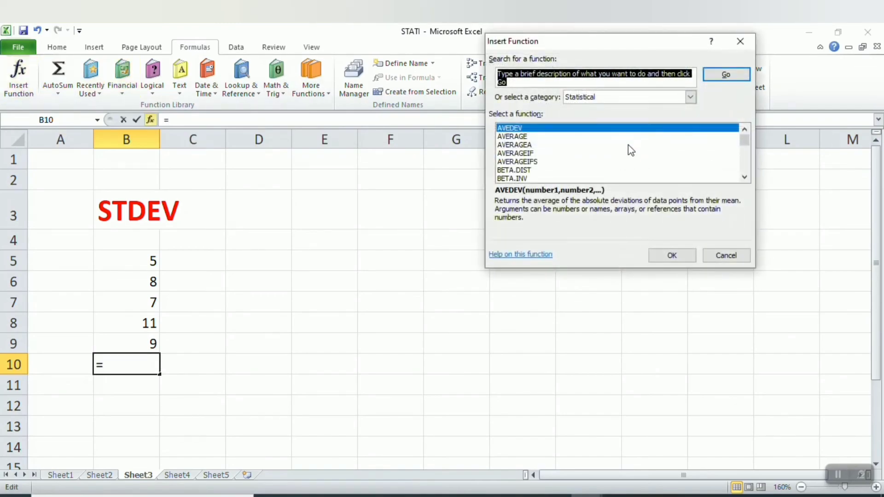
left_click(627, 153)
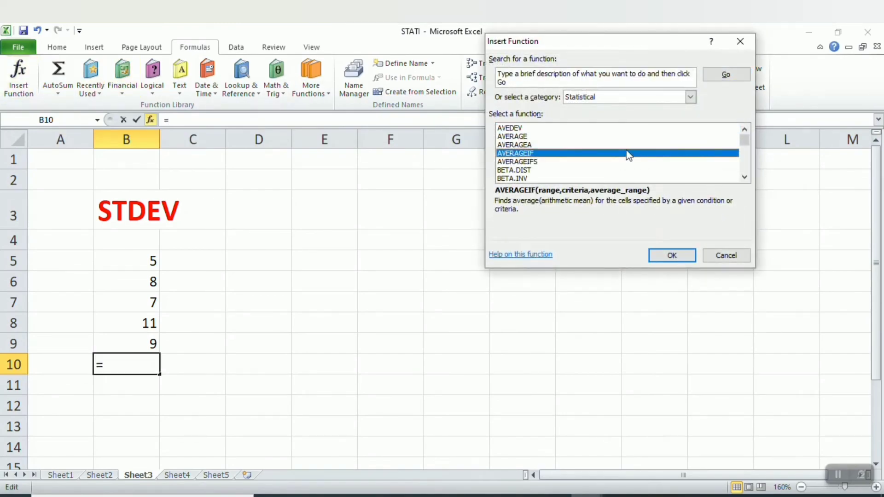
key("s")
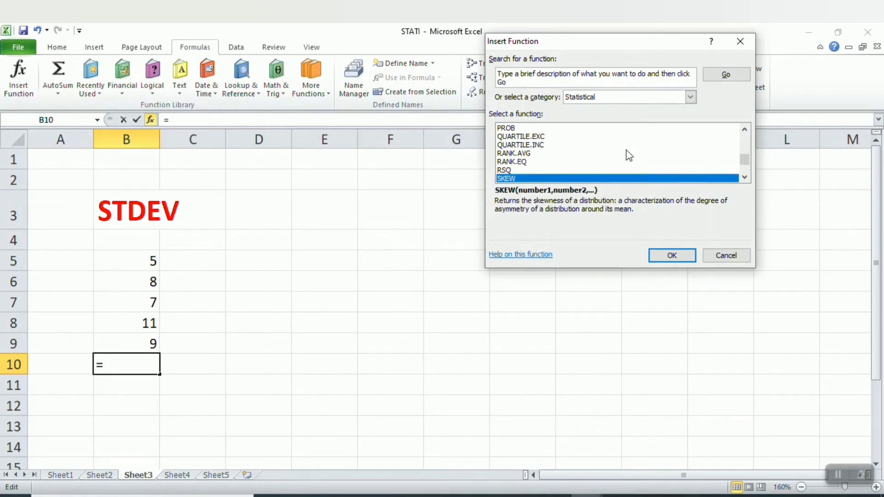
key("Down")
key("Down")
key("Down")
key("Down")
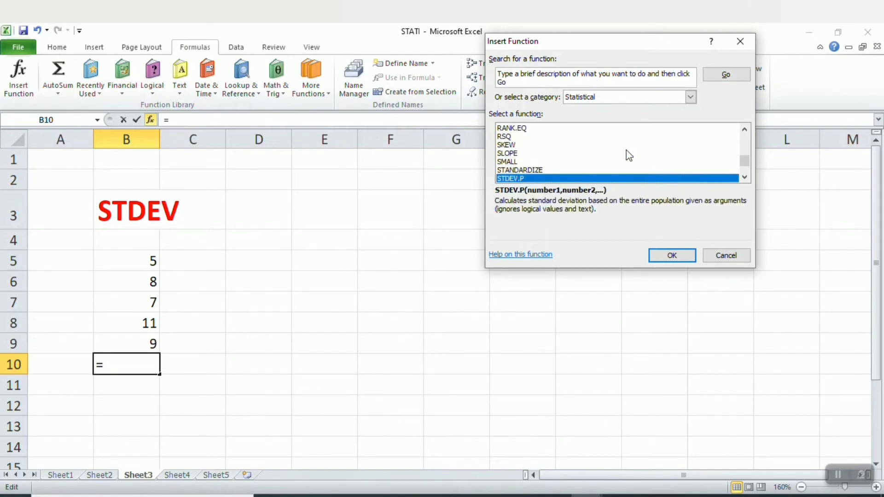
key("Down")
key("Down")
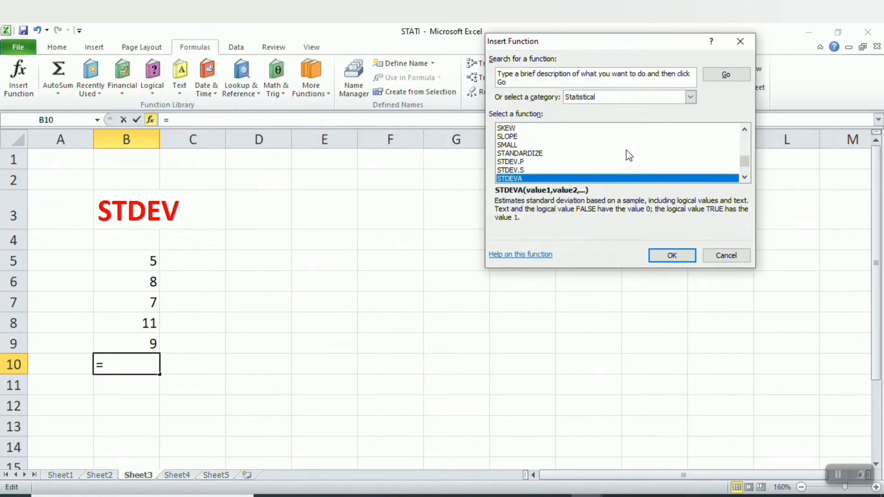
left_click(568, 162)
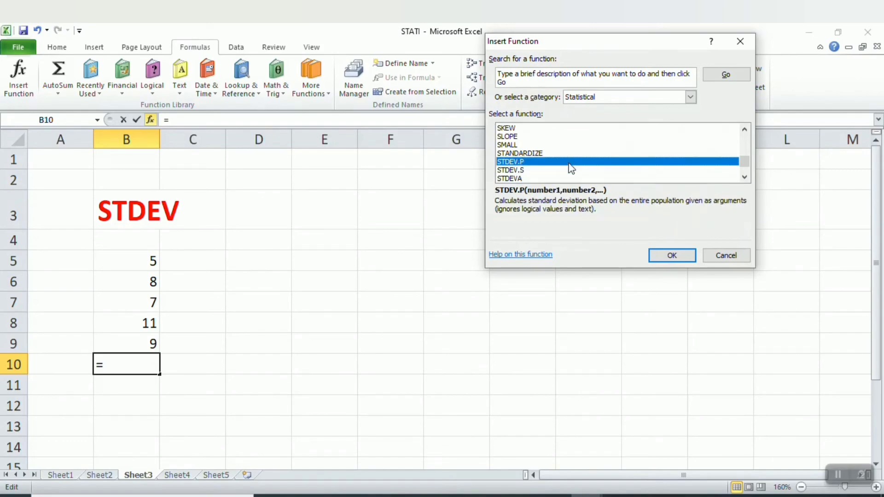
double_click(569, 163)
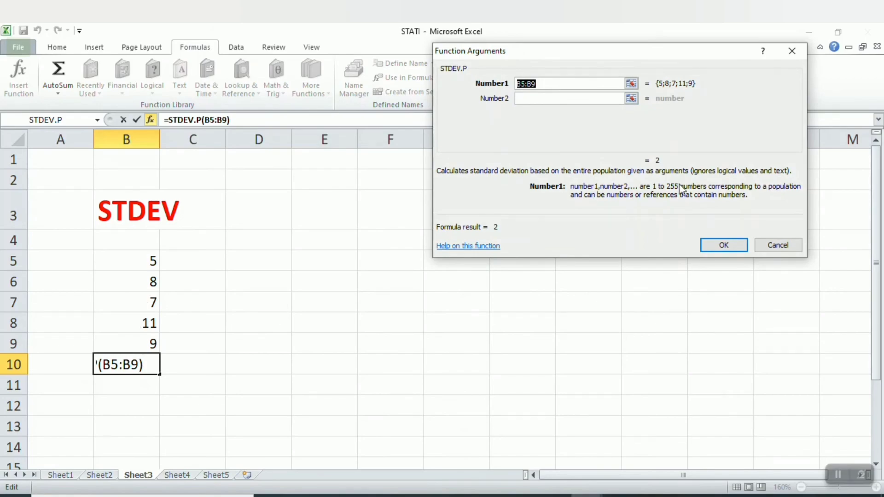
left_click(724, 247)
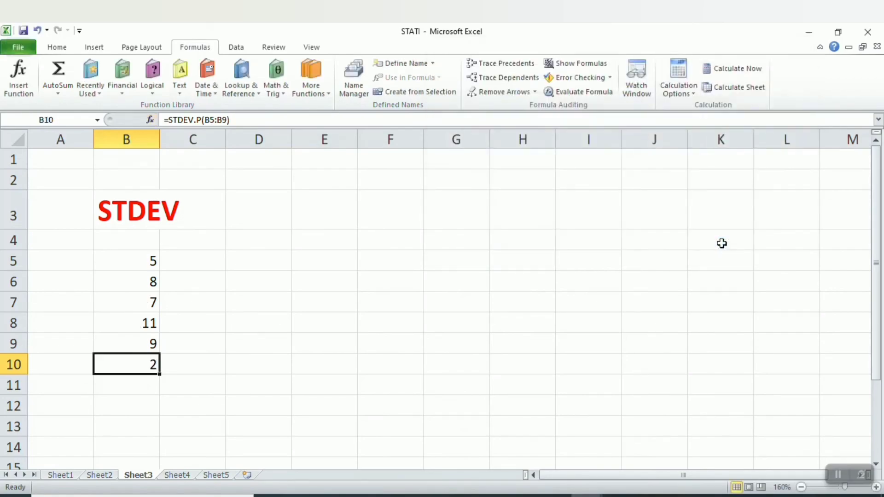
On Sheet4, start inserting the RANK.AVG function in cell B11.
left_click(177, 475)
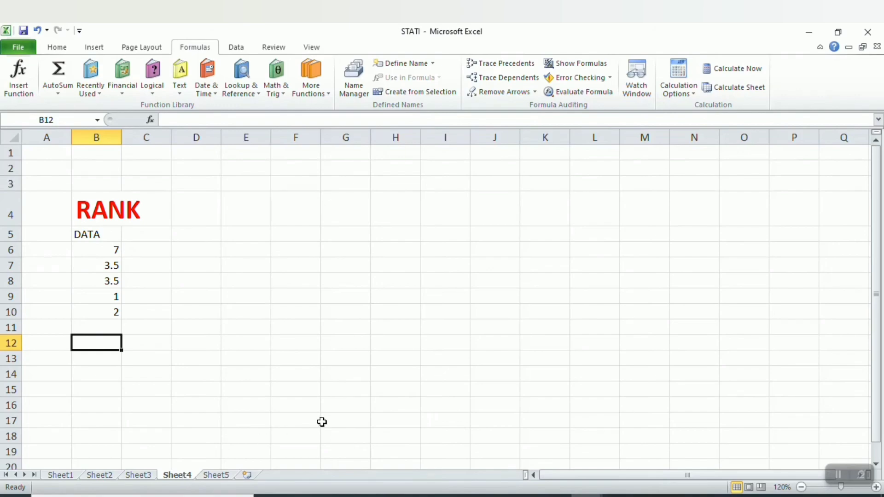
left_click(102, 330)
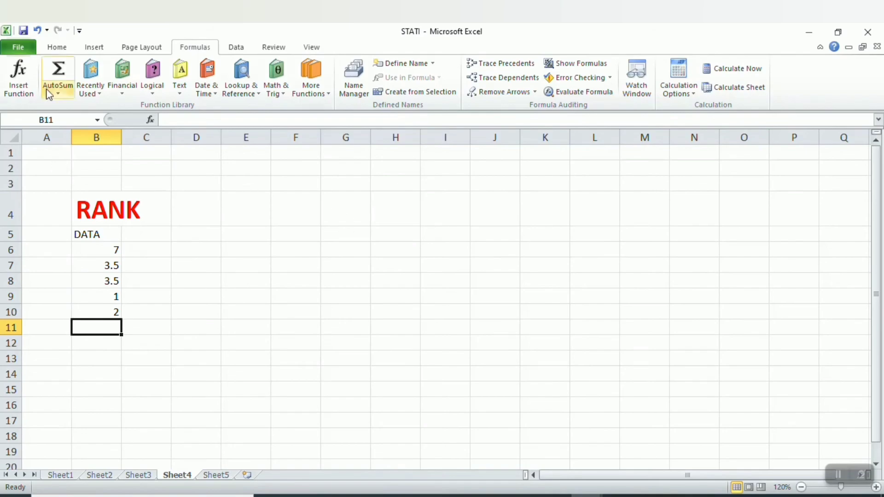
left_click(21, 74)
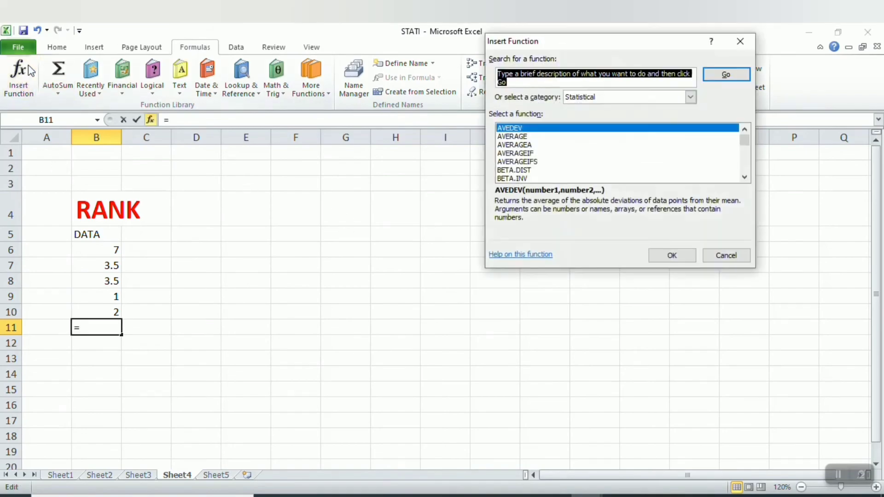
left_click(587, 154)
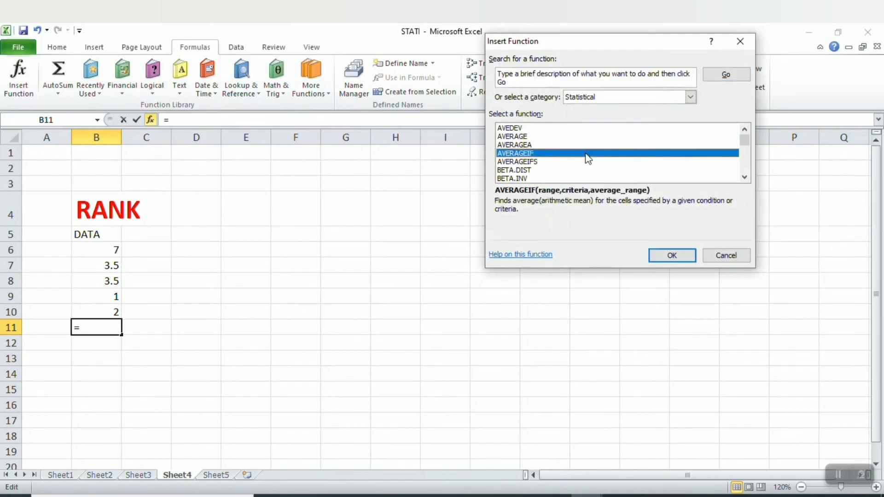
key("r")
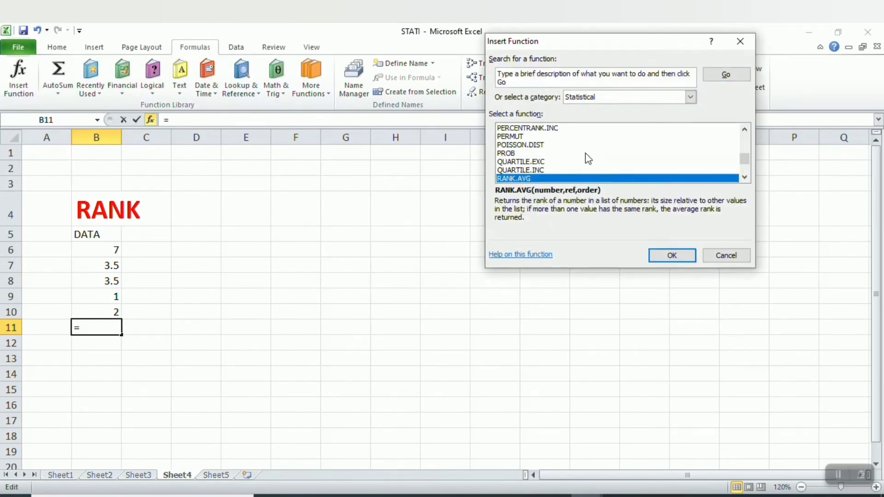
double_click(528, 179)
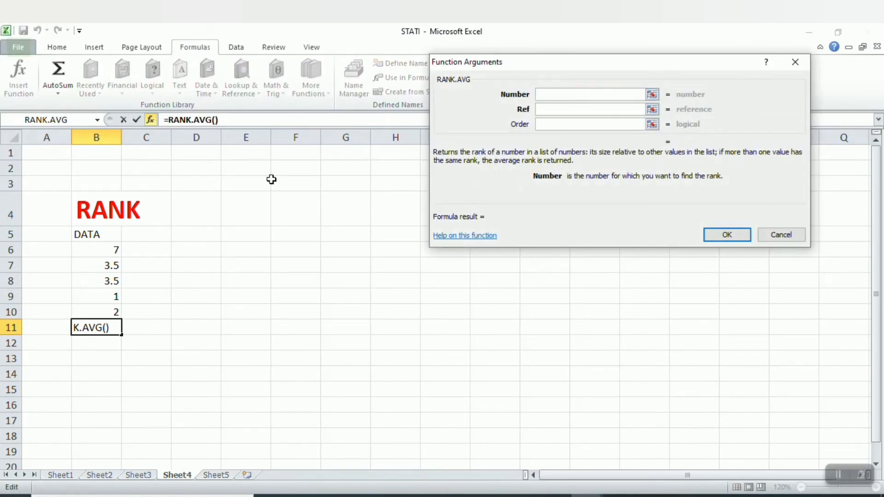
Set the RANK.AVG arguments to number B6, reference B6:B10 and order 0, and confirm the formula.
left_click(117, 248)
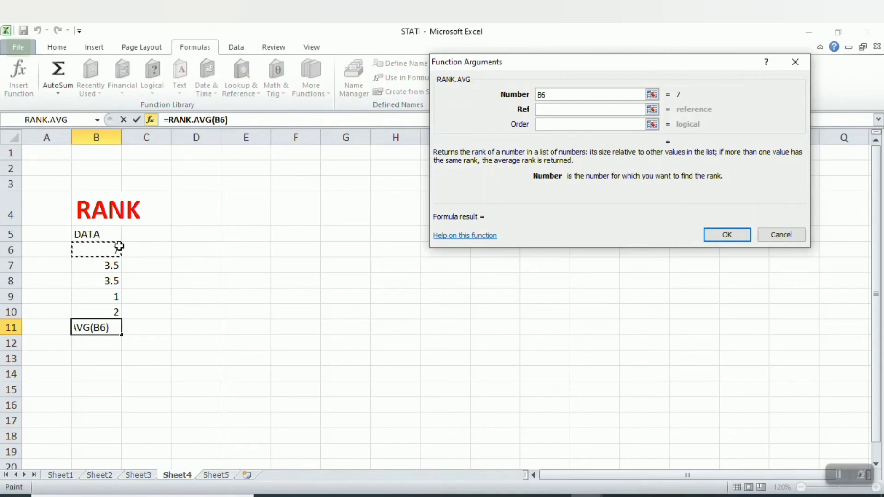
left_click(572, 108)
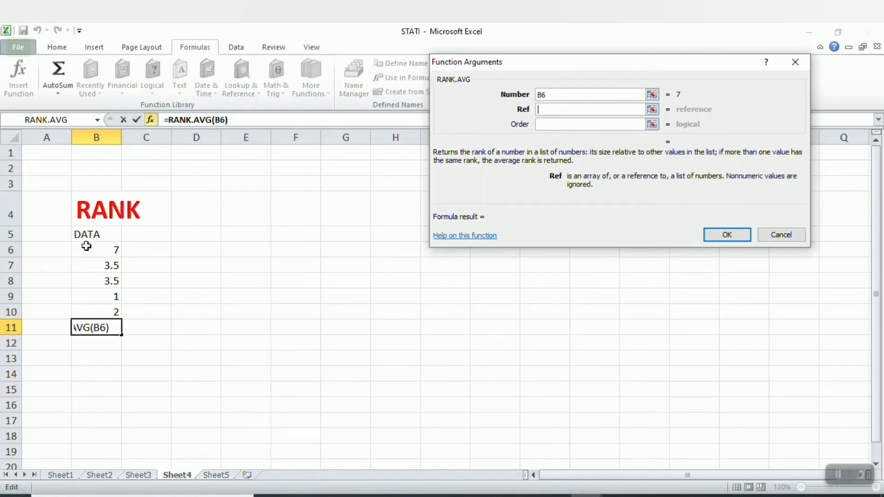
left_click_drag(86, 246, 107, 295)
left_click_drag(108, 306, 109, 306)
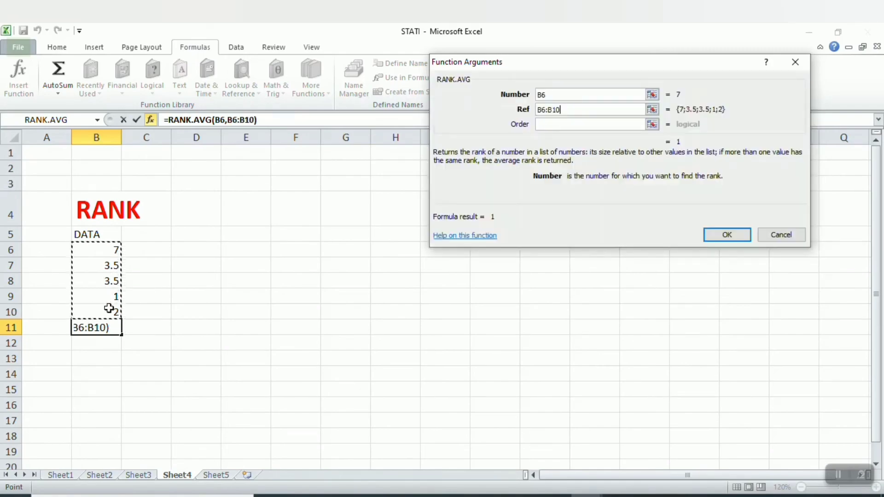
left_click(583, 125)
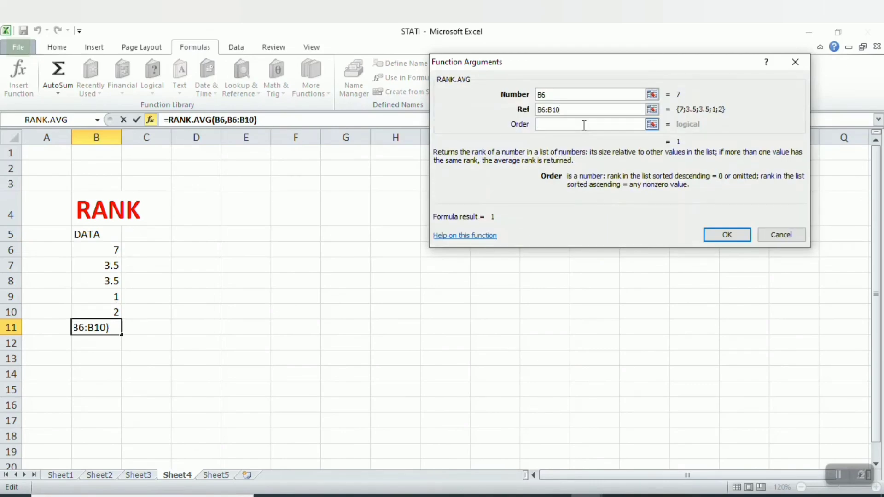
type("0")
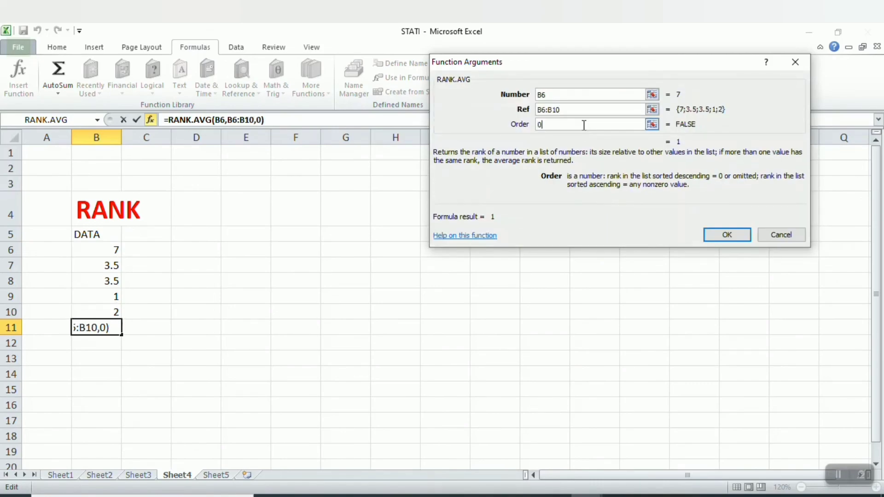
left_click(716, 231)
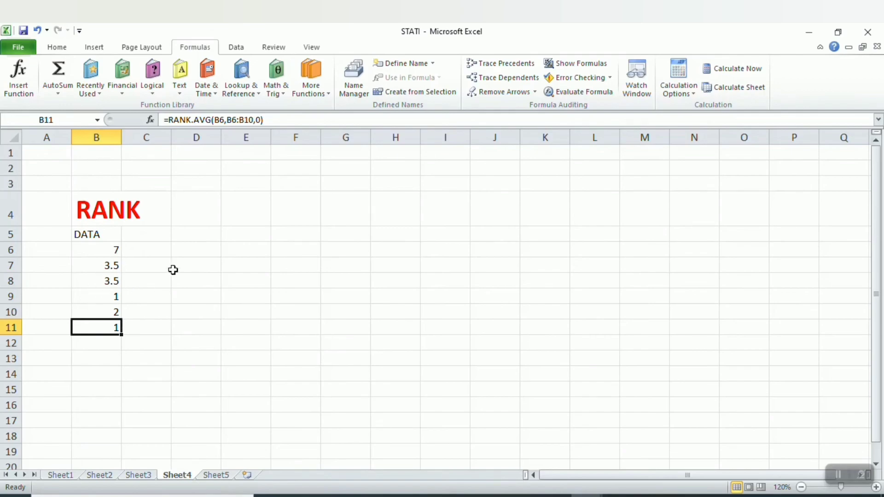
Compare the ranked value in B6 with the RANK.AVG result in B11.
left_click(112, 251)
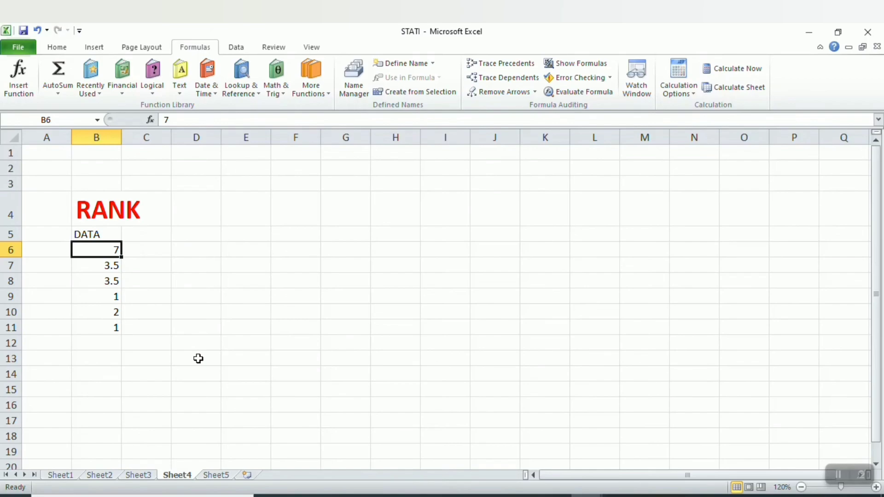
left_click(111, 327)
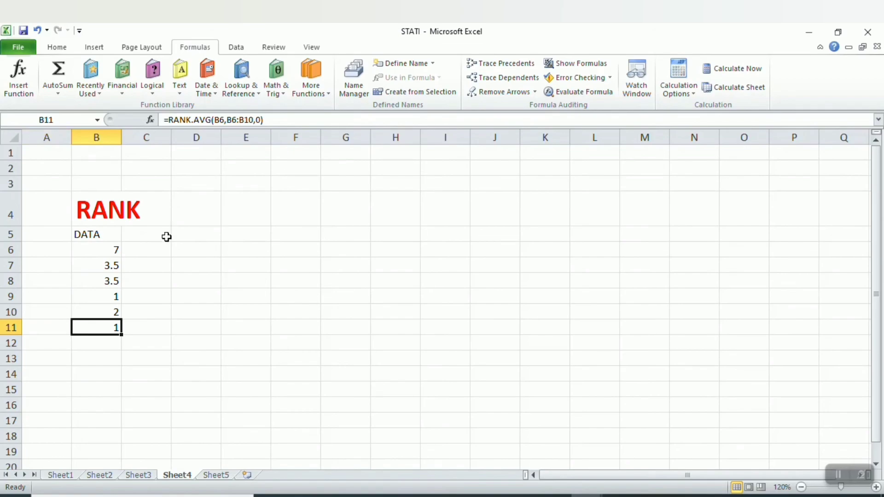
left_click(102, 251)
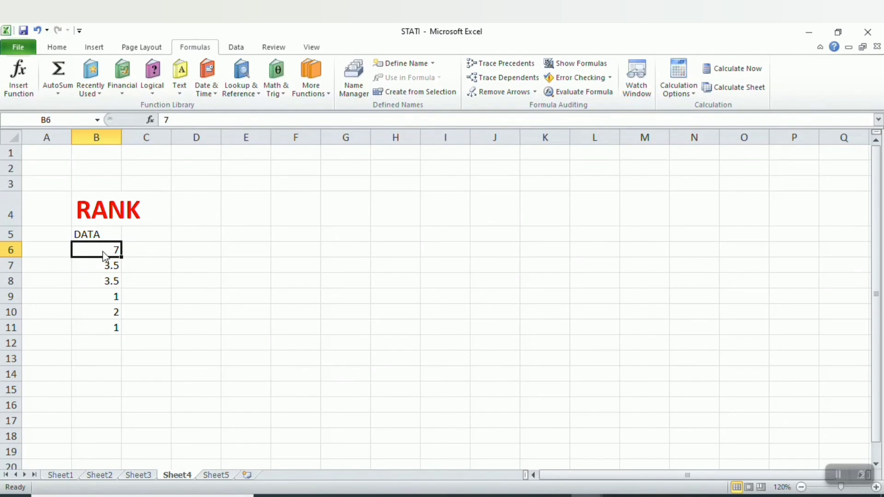
left_click(101, 329)
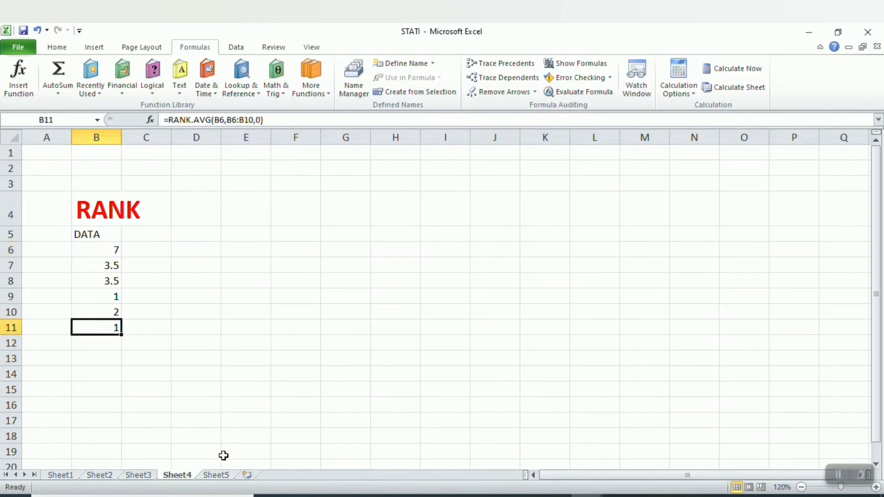
Switch to Sheet5 and select cell B10 under the MIN data.
left_click(215, 475)
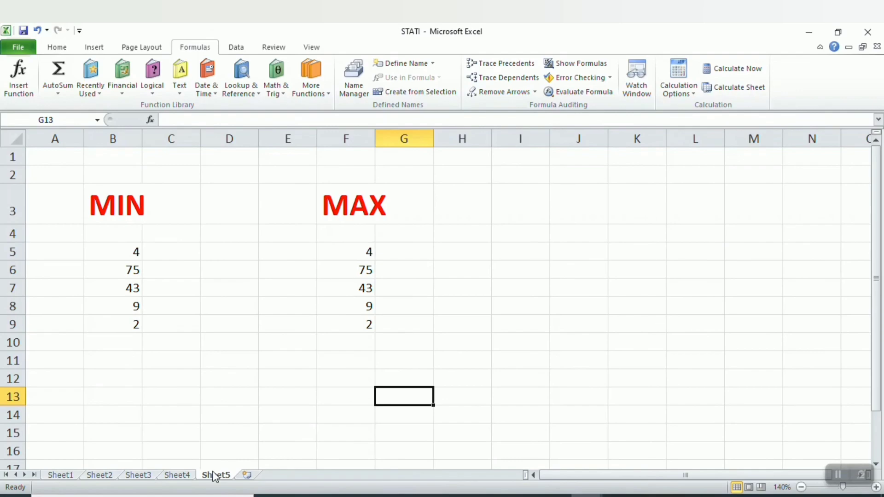
left_click(133, 360)
left_click(133, 346)
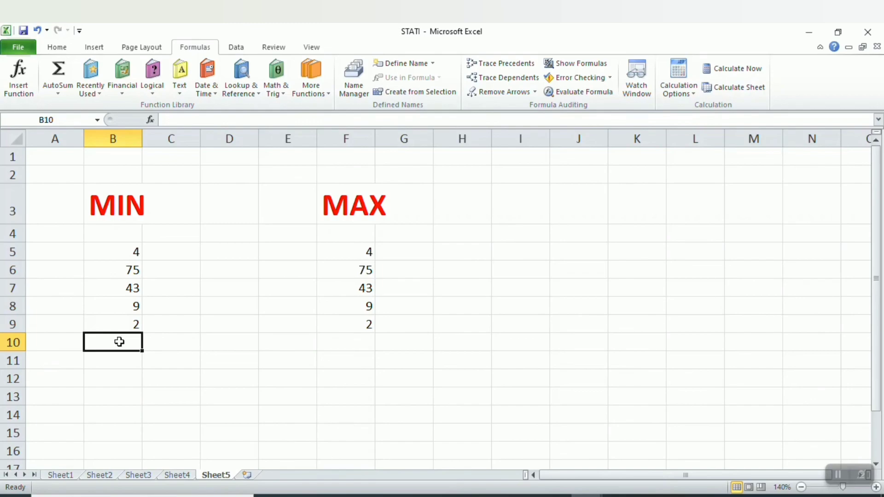
left_click(26, 80)
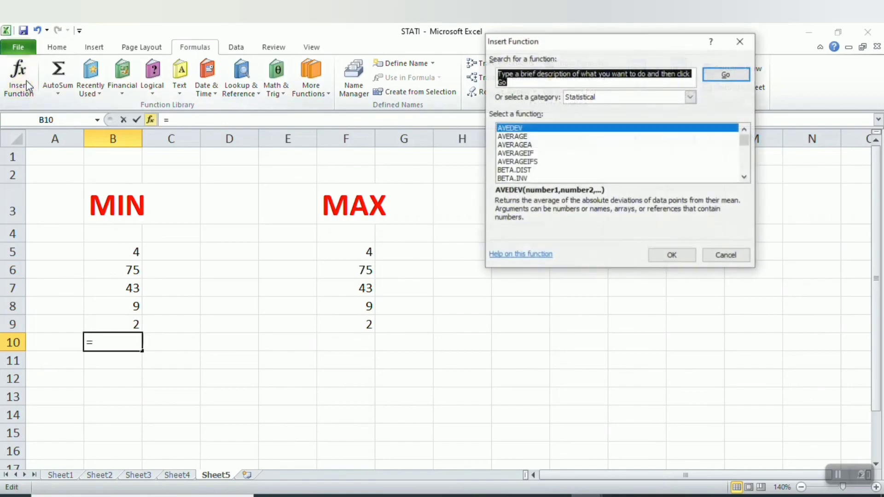
double_click(670, 170)
type("M")
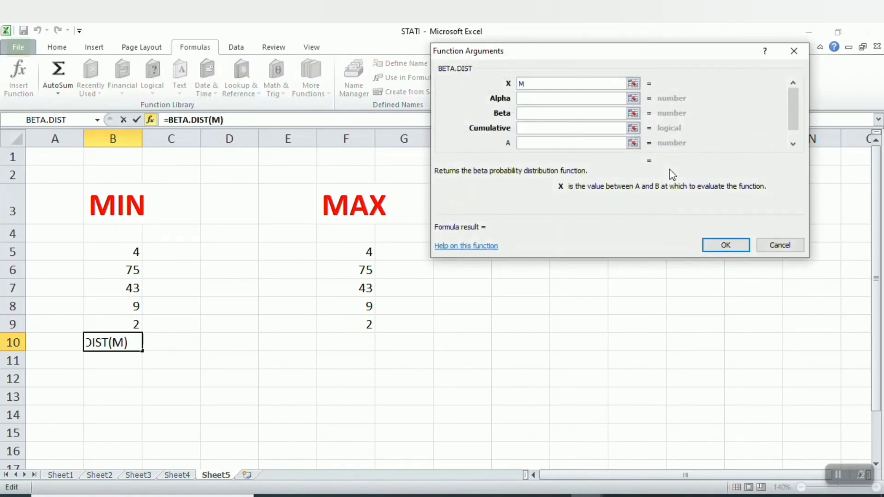
left_click(760, 245)
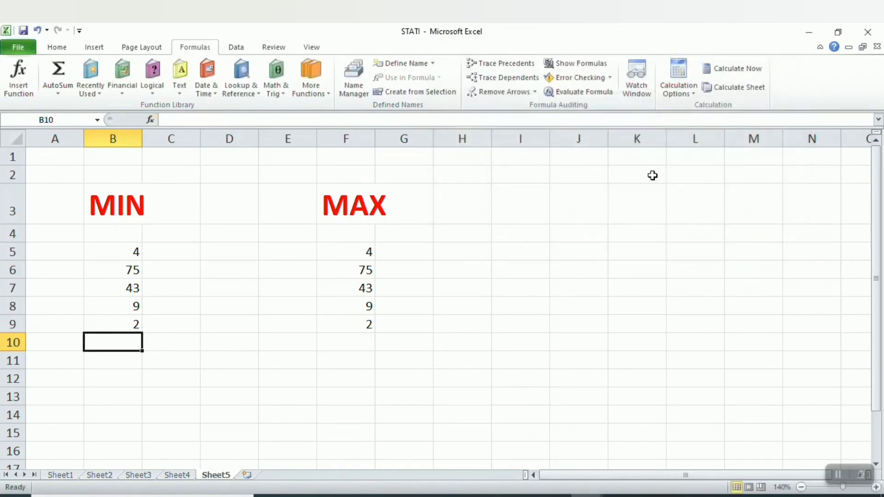
Insert the MIN function in cell B10 over the range B5:B9.
left_click(23, 84)
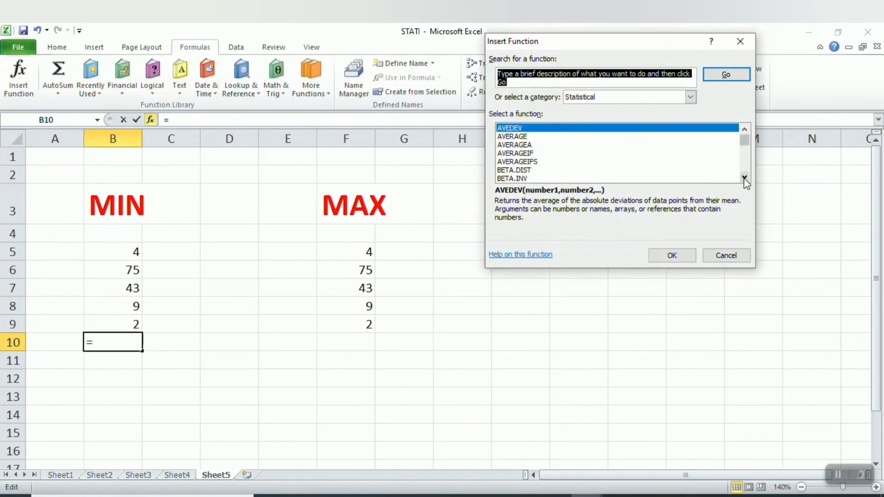
left_click_drag(745, 178, 744, 178)
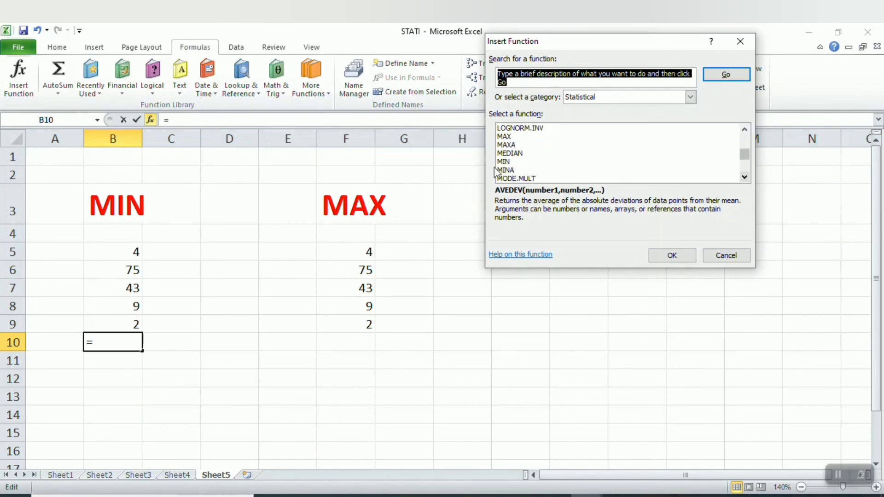
double_click(506, 162)
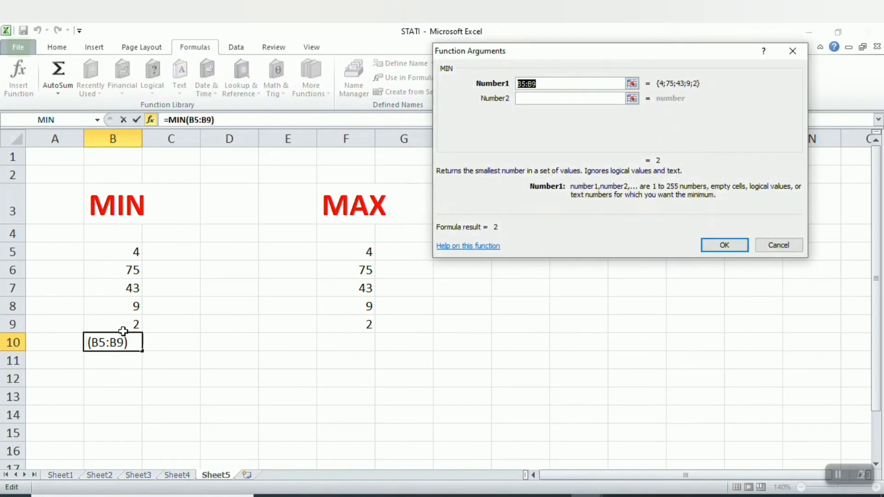
left_click(551, 84)
left_click(712, 244)
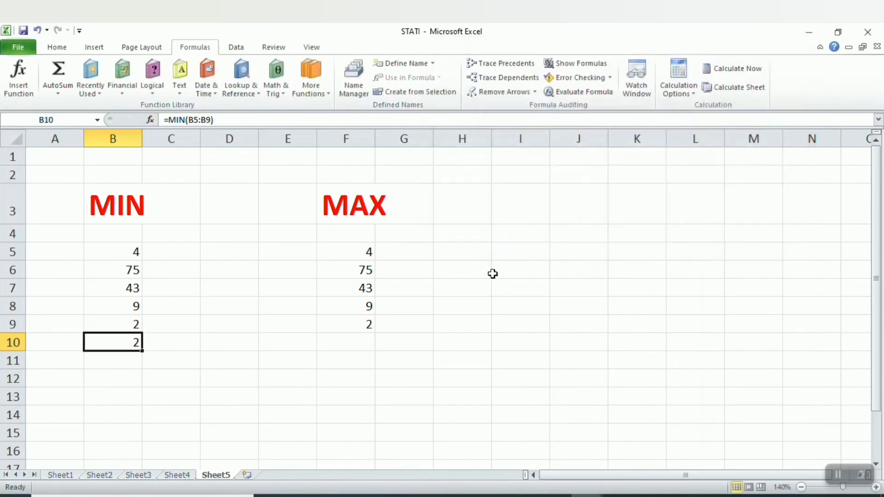
Insert the MAX function in cell F10 over the range F5:F9.
left_click(349, 338)
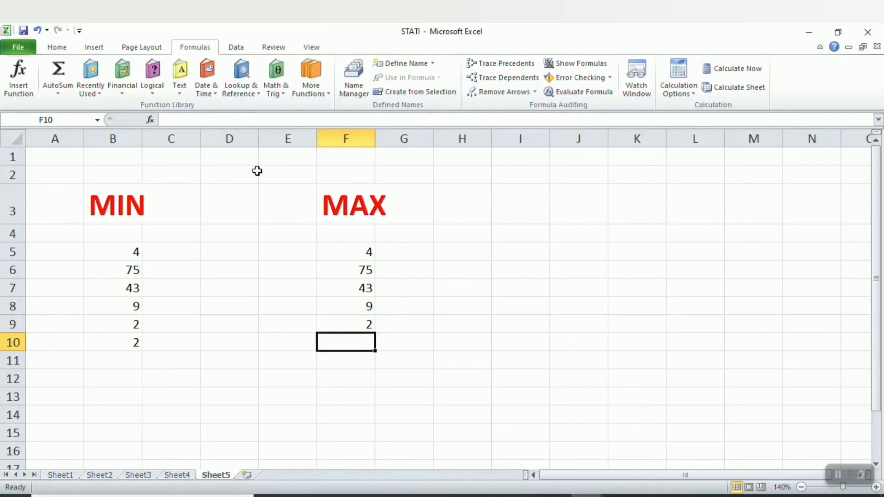
left_click(18, 72)
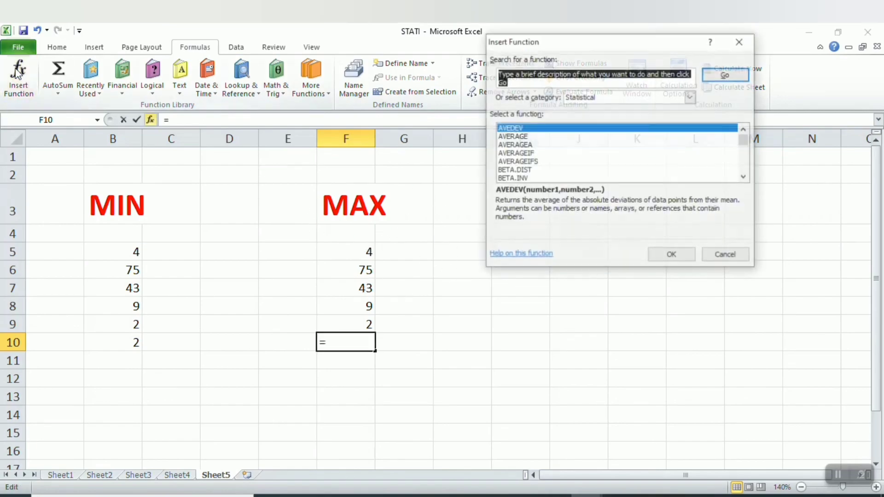
left_click(545, 164)
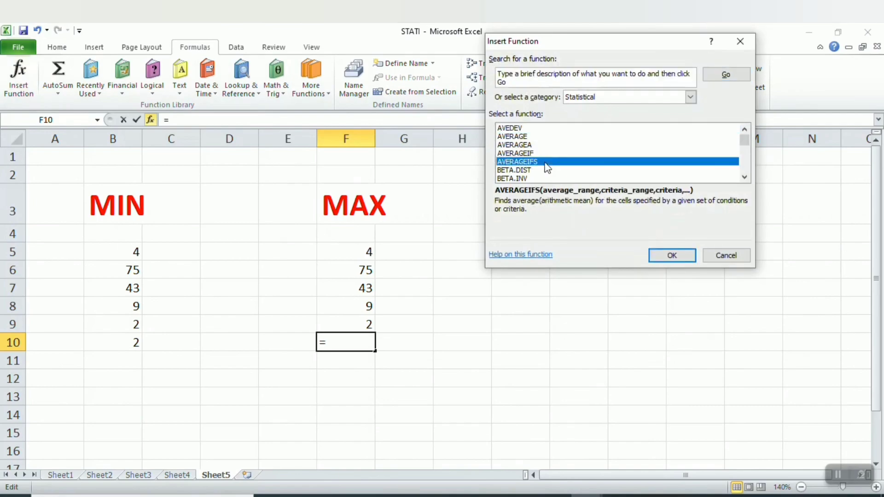
key("m")
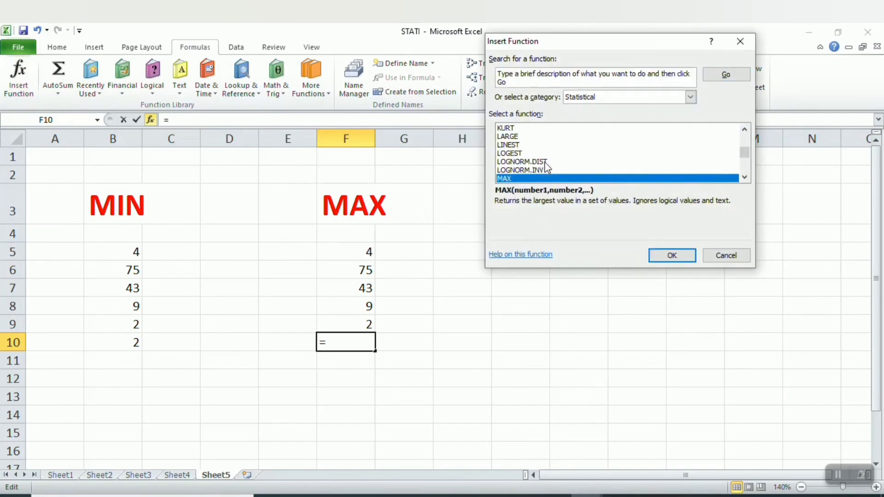
double_click(528, 177)
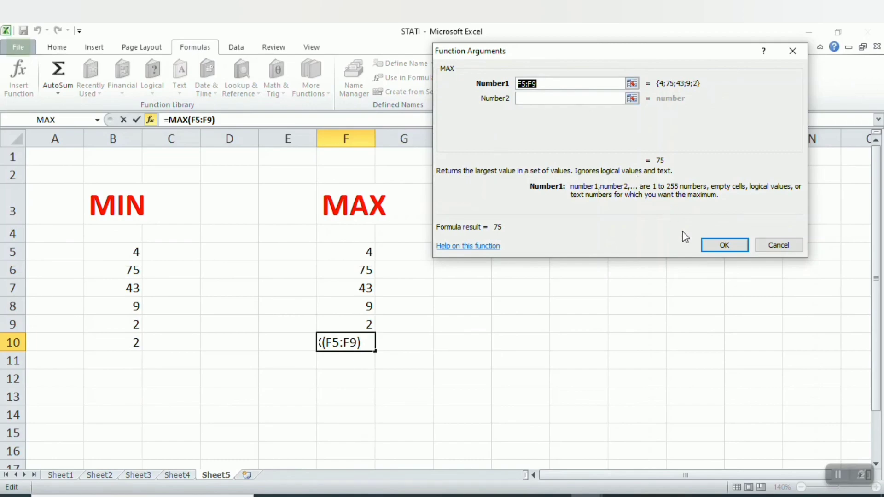
left_click(715, 245)
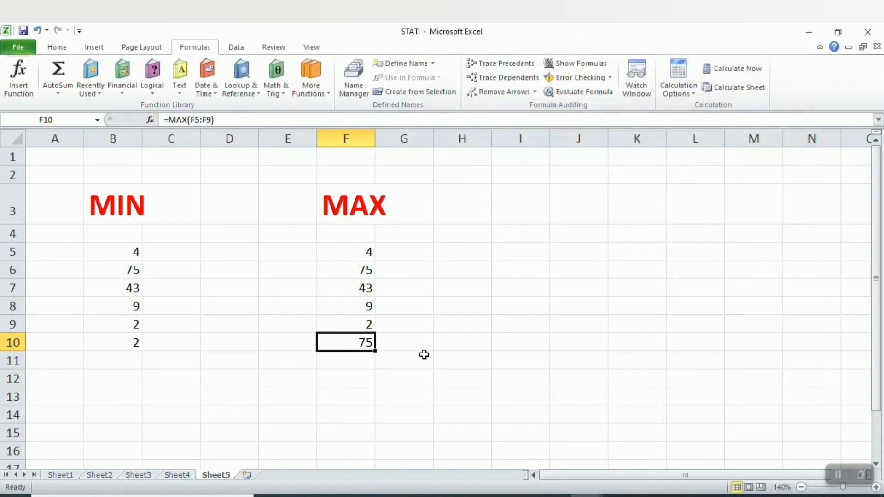
Review the MIN and MAX formulas, then browse back through the worksheets to Sheet1.
left_click(133, 340)
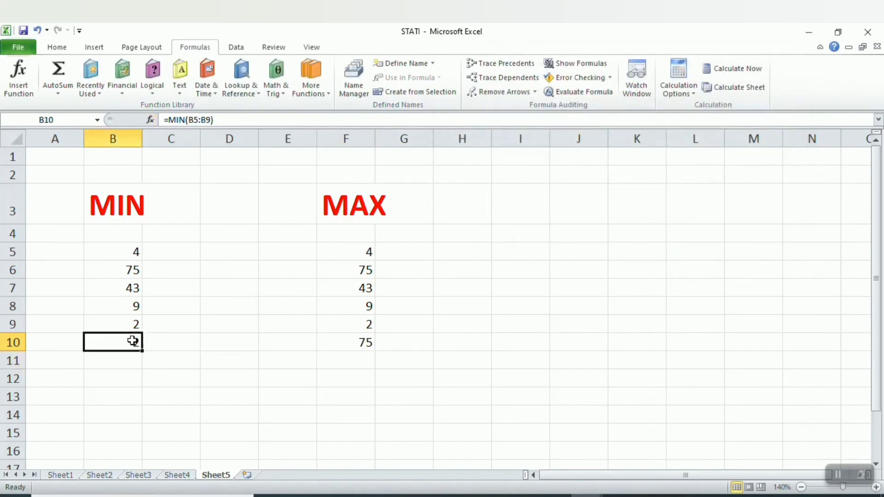
left_click(360, 341)
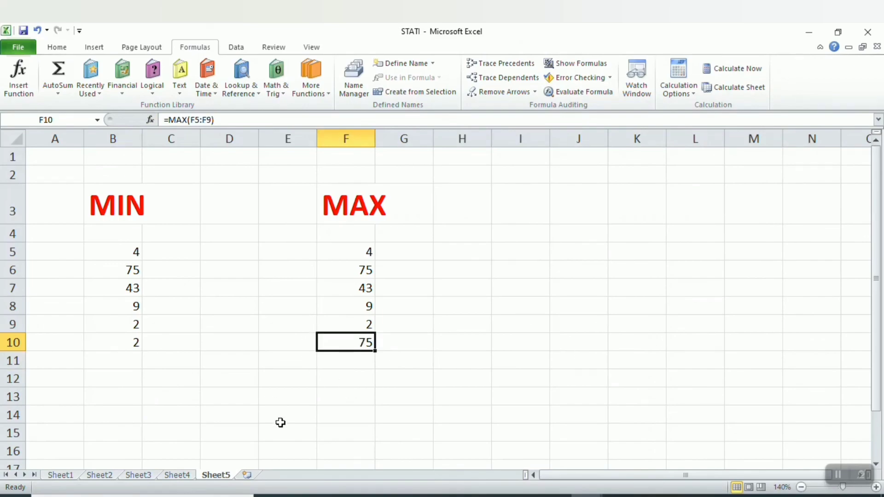
left_click(176, 475)
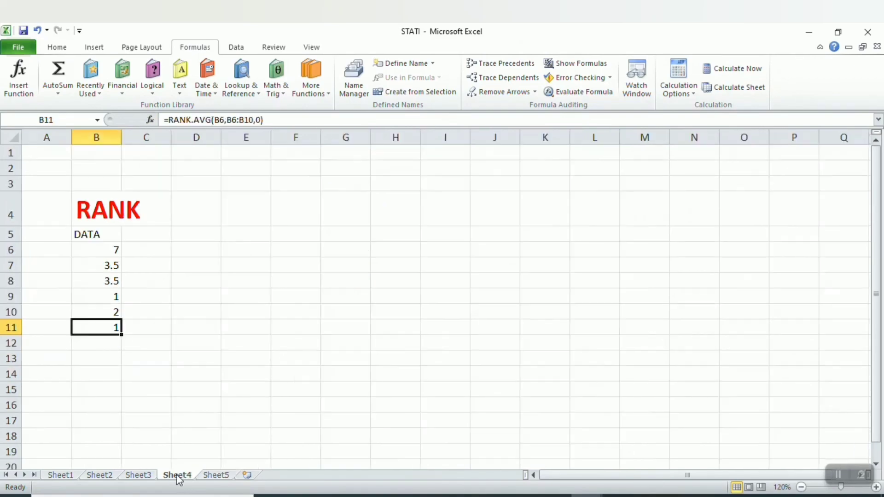
left_click(148, 477)
left_click(98, 475)
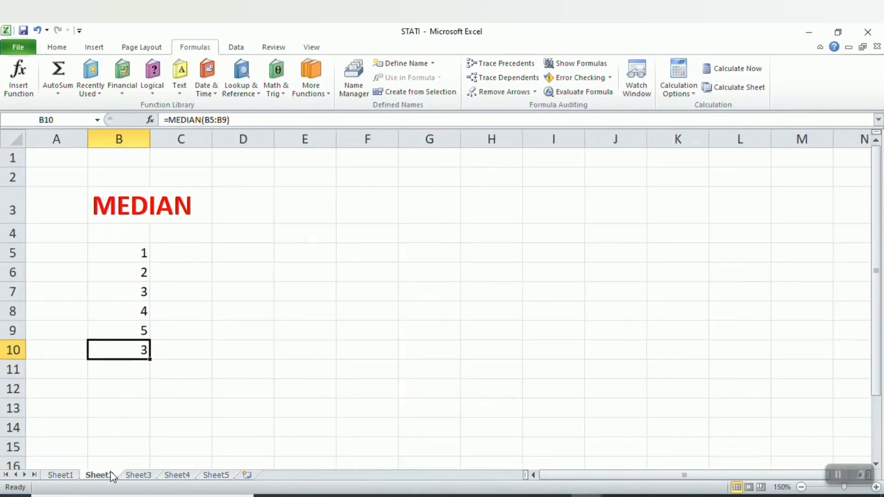
left_click(60, 476)
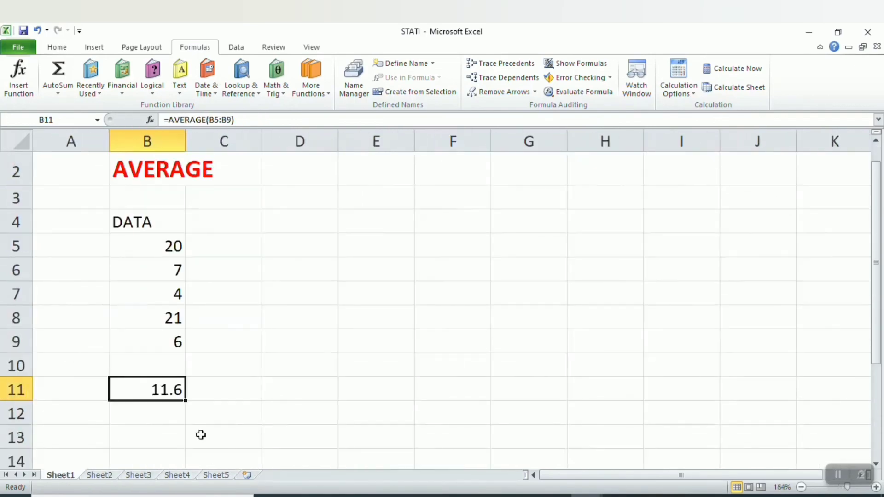